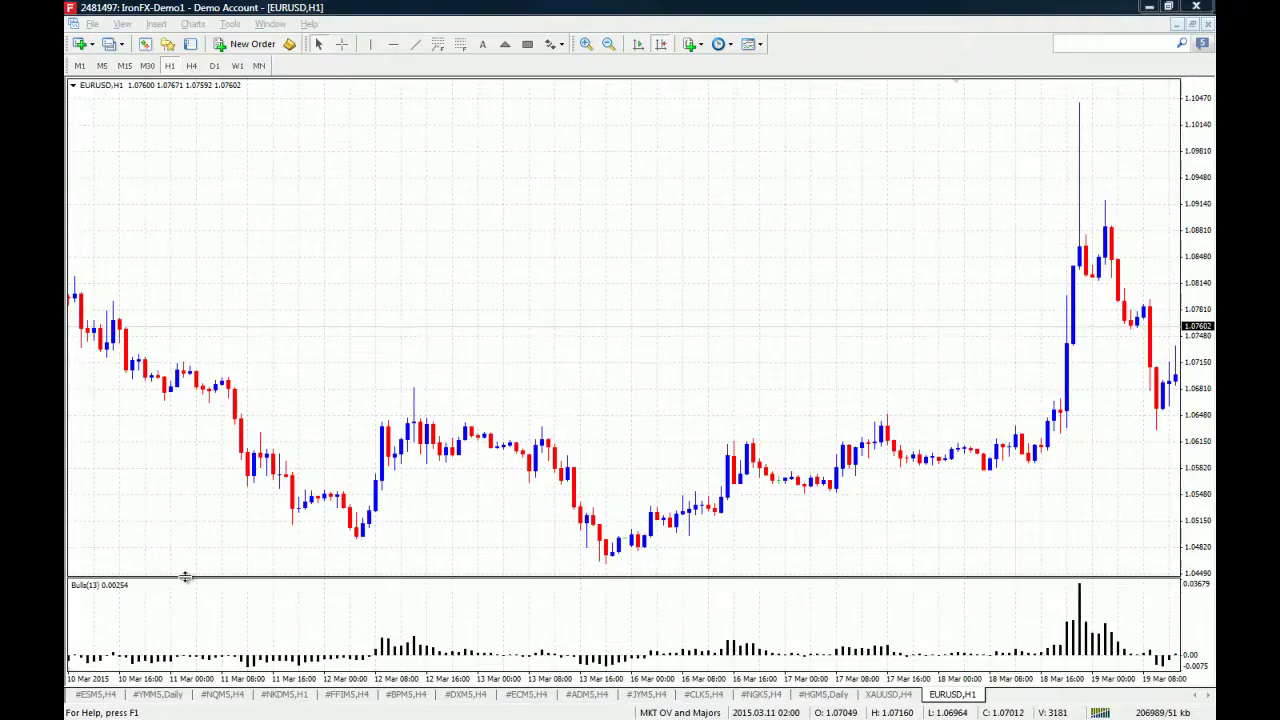
# Step: Drag the separator up to enlarge the Bulls Power (13) pane beneath the EURUSD H1 chart
pyautogui.moveTo(185, 577); pyautogui.dragTo(186, 563)
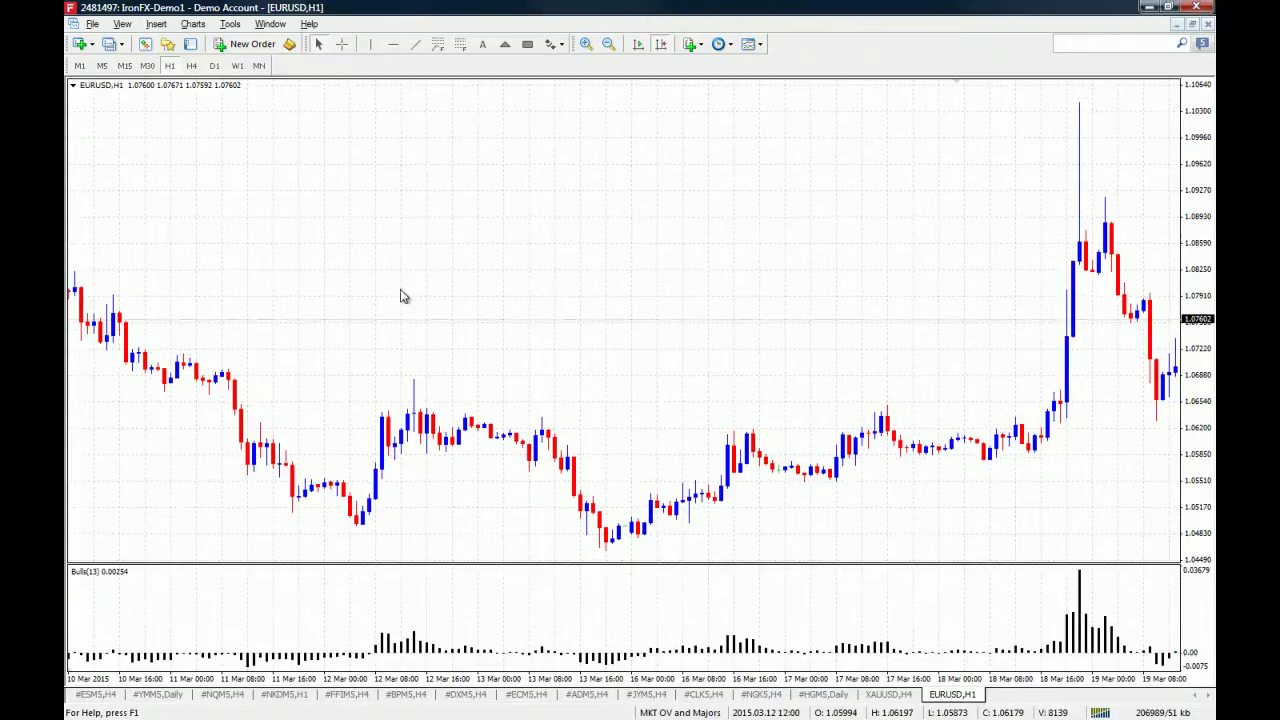
# Step: Draw orange rectangles over the 12–18 March sideways range on the price chart and Bulls Power window
pyautogui.click(527, 44)
pyautogui.moveTo(398, 396); pyautogui.dragTo(1027, 541)
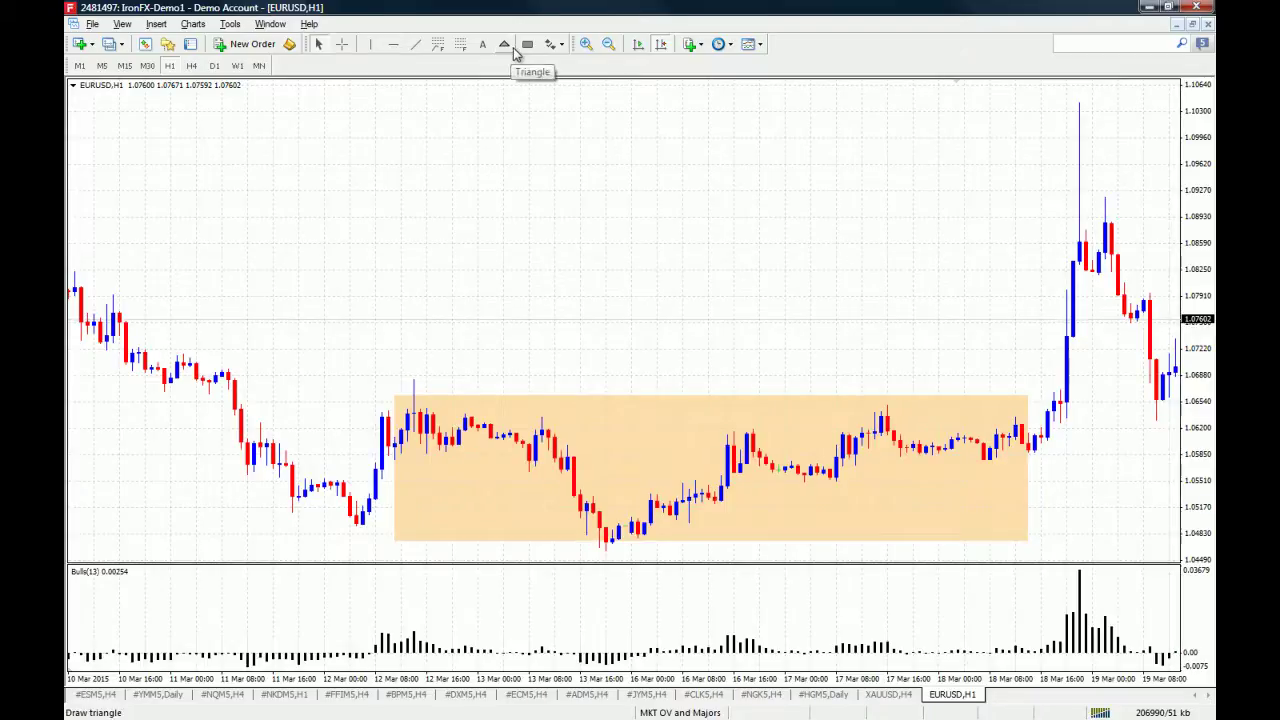
pyautogui.click(527, 44)
pyautogui.moveTo(417, 638); pyautogui.dragTo(1027, 668)
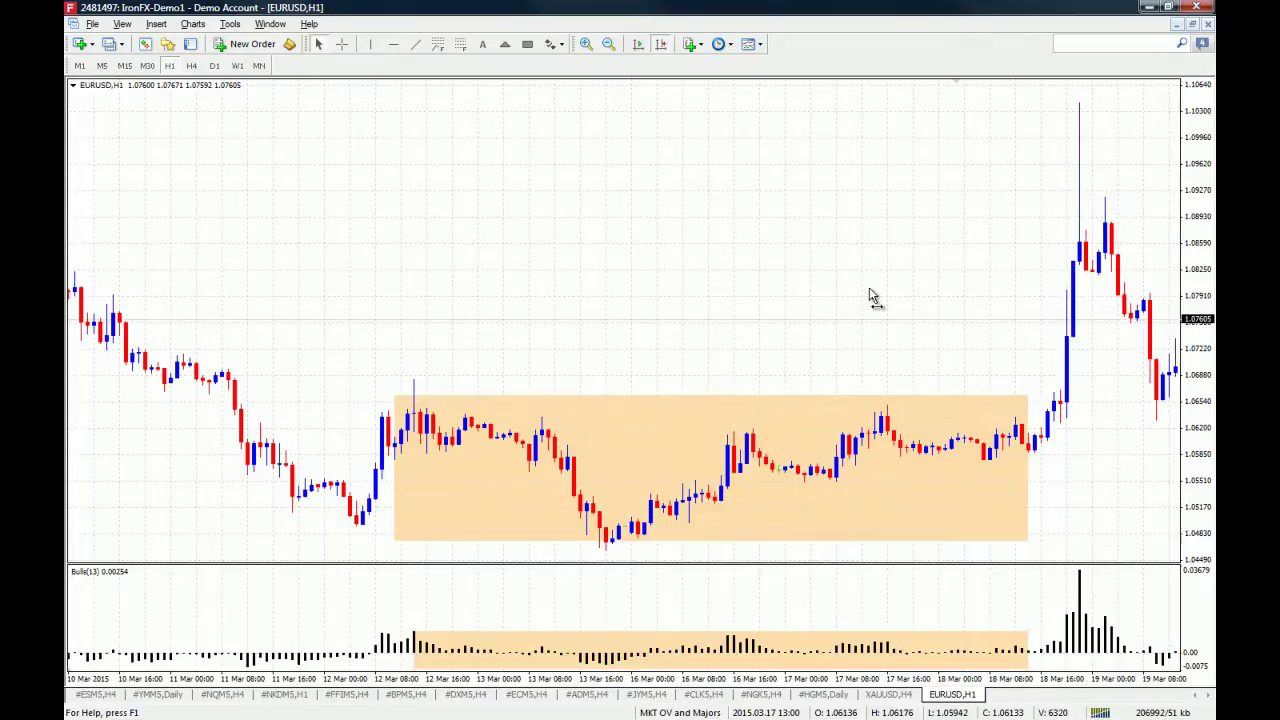
pyautogui.scroll(-2, 868, 295)
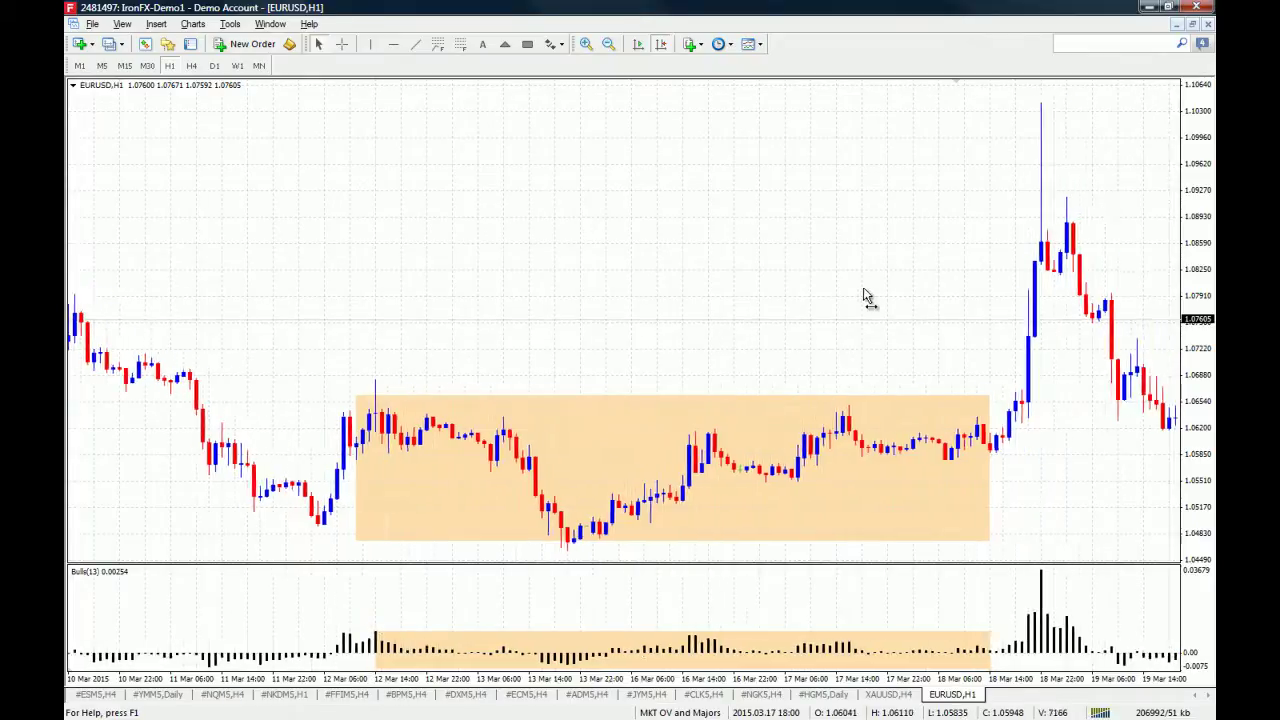
# Step: Draw a short horizontal red trendline at the 18 March breakout candle, just above the shaded range
pyautogui.click(416, 44)
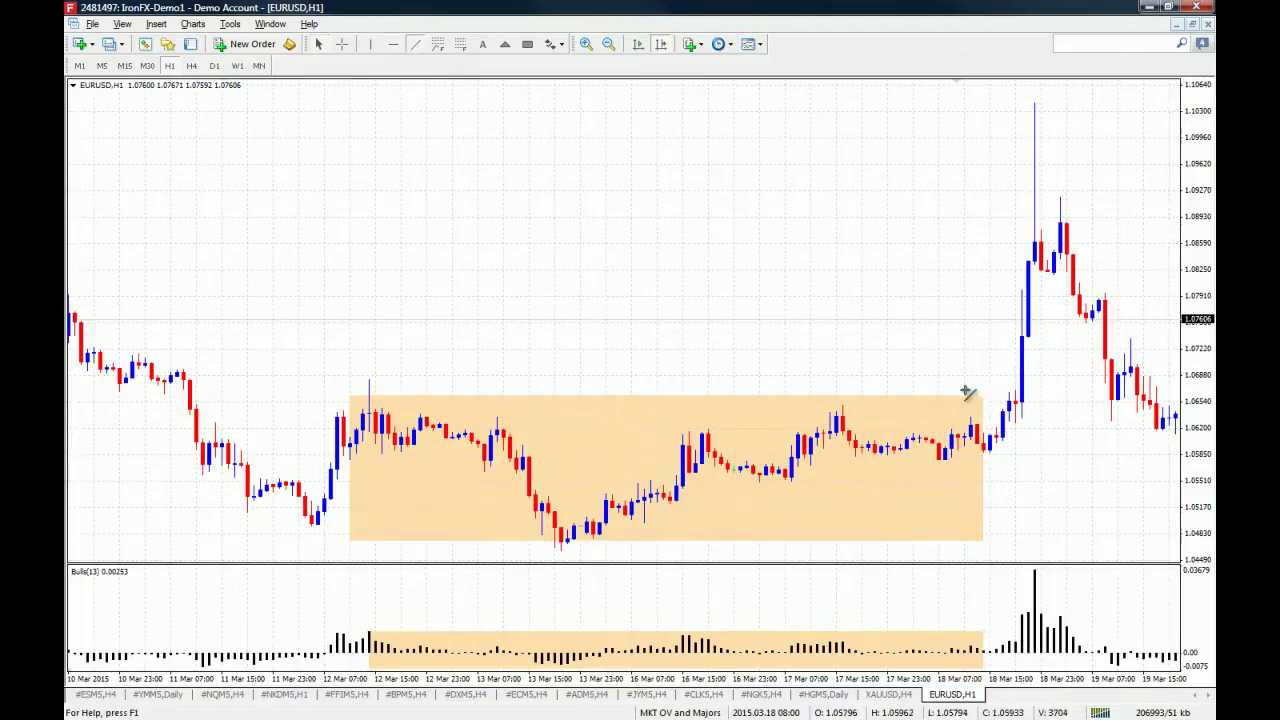
pyautogui.moveTo(990, 384); pyautogui.dragTo(1061, 384)
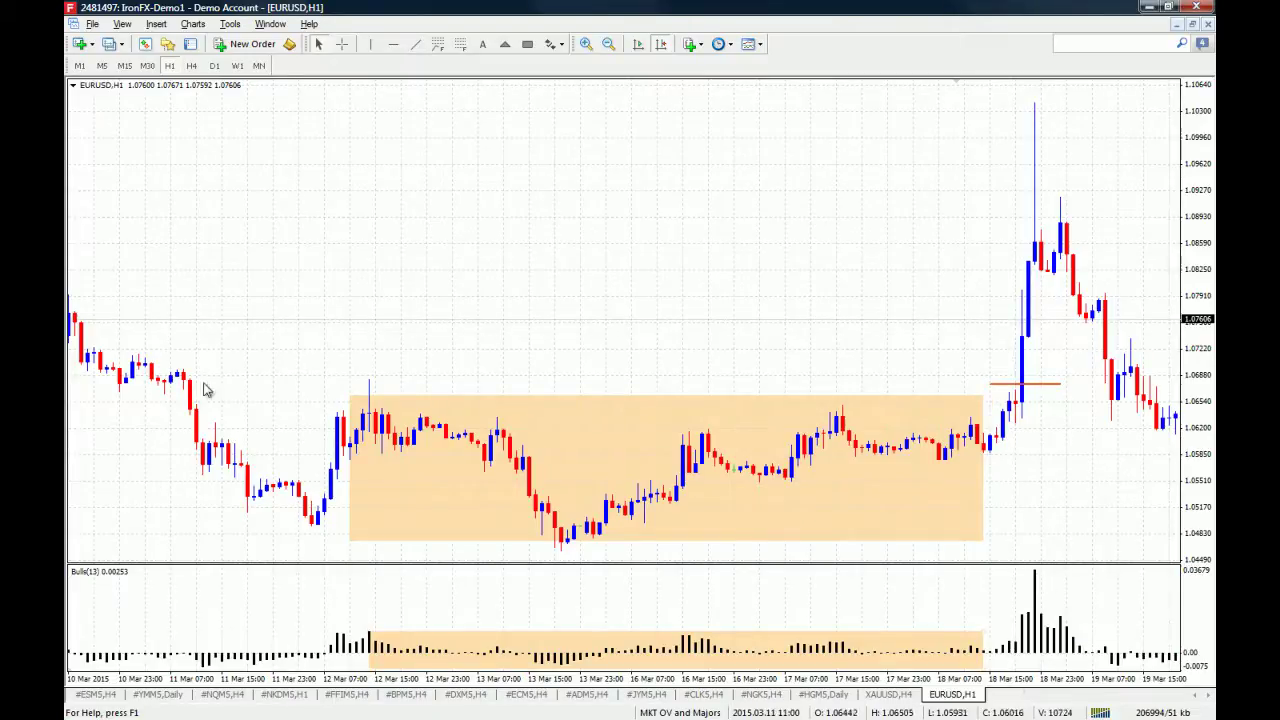
pyautogui.click(527, 45)
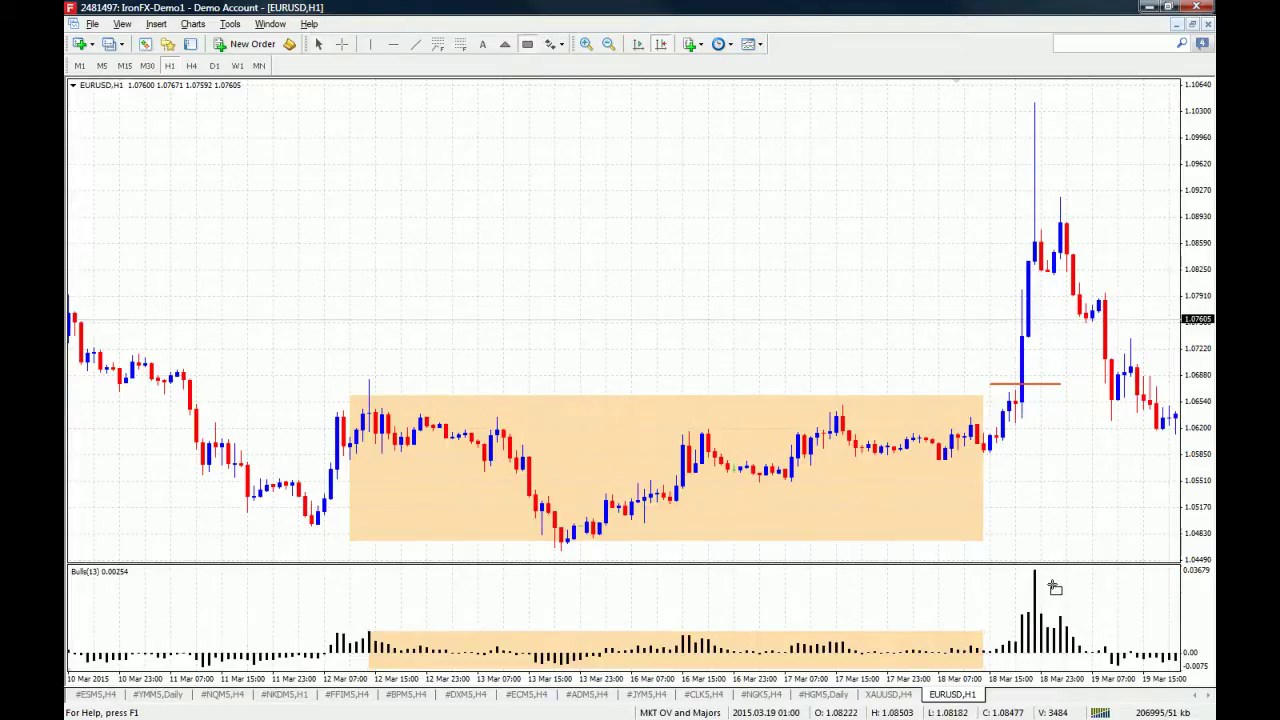
pyautogui.click(1045, 618)
# Step: Shade the tops of the post-breakout spike candles with a small rectangle
pyautogui.middleClick(1045, 616)
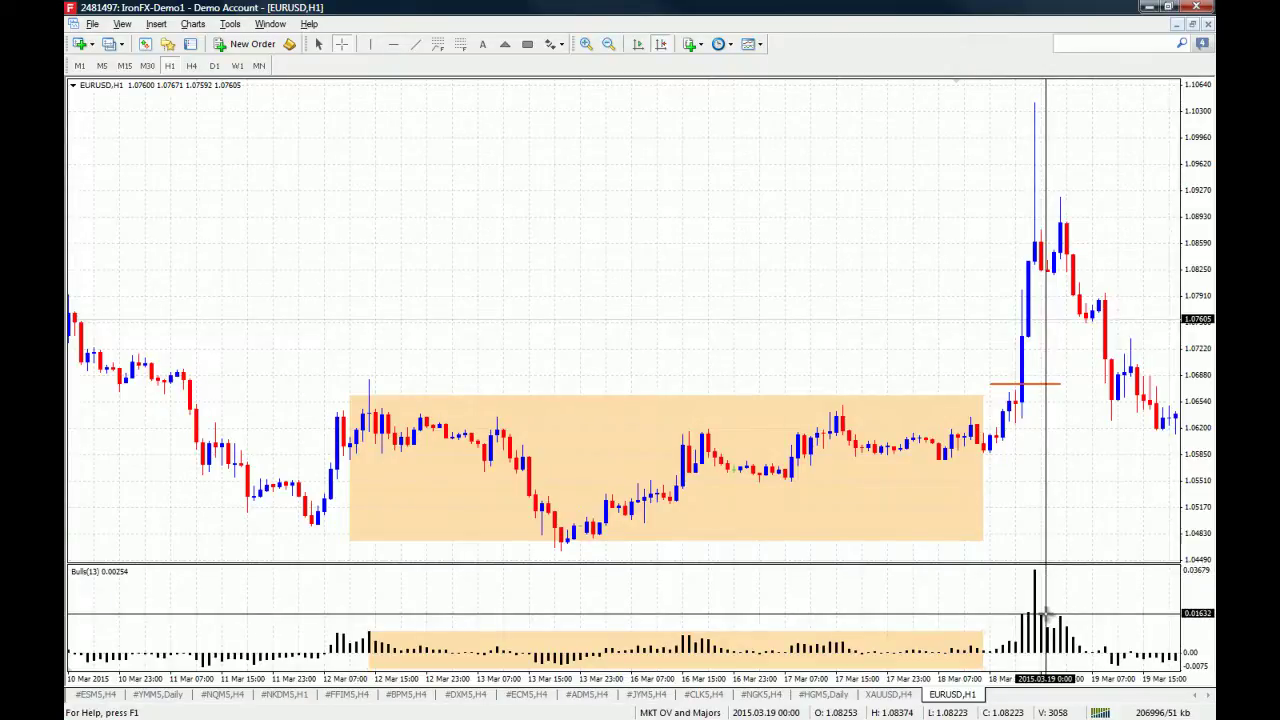
pyautogui.moveTo(1029, 614)
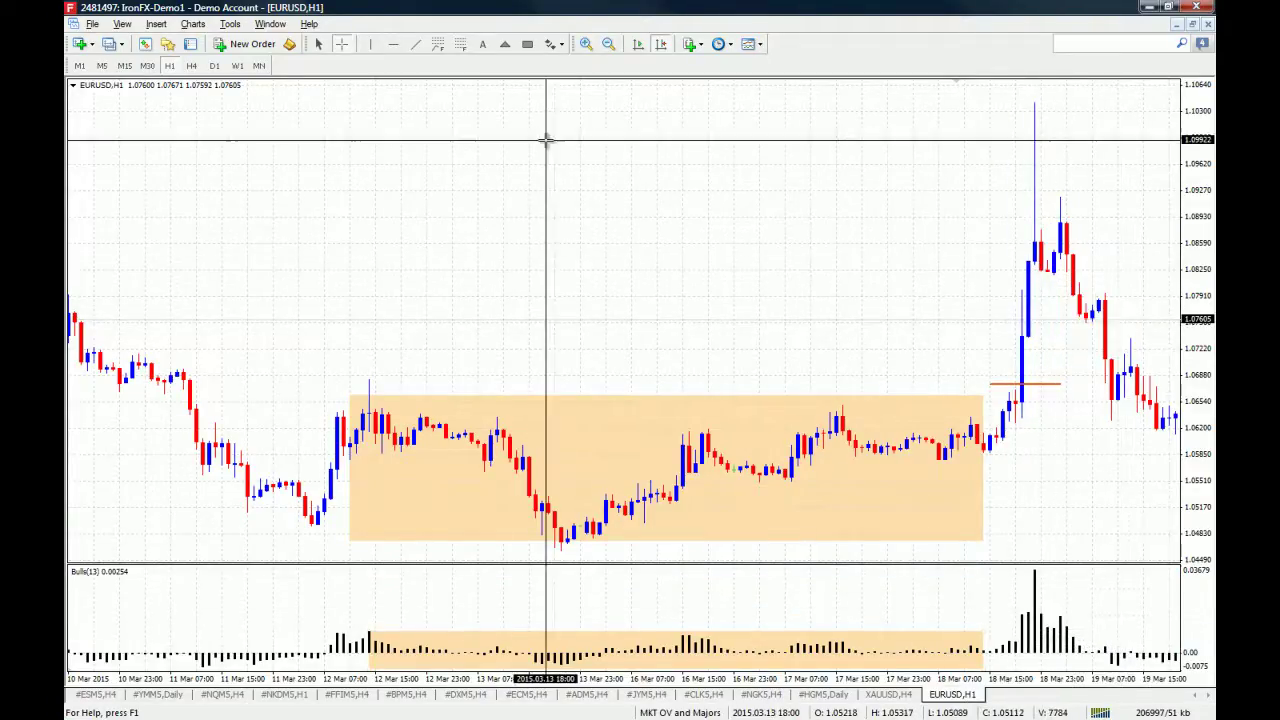
pyautogui.click(526, 47)
pyautogui.moveTo(1024, 247); pyautogui.dragTo(1049, 274)
# Step: Measure the rise from the breakout line to the spike with the crosshair
pyautogui.middleClick(1010, 432)
pyautogui.moveTo(1029, 383); pyautogui.dragTo(1046, 272)
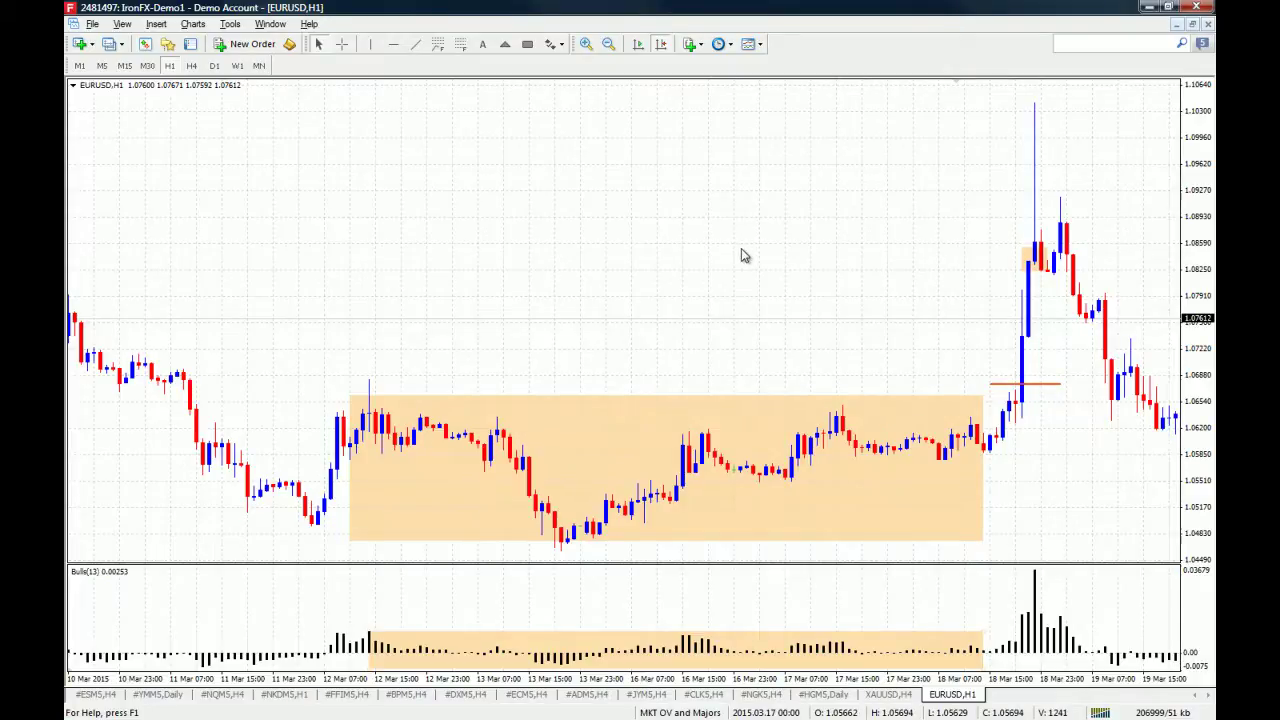
pyautogui.scroll(-5, 741, 256)
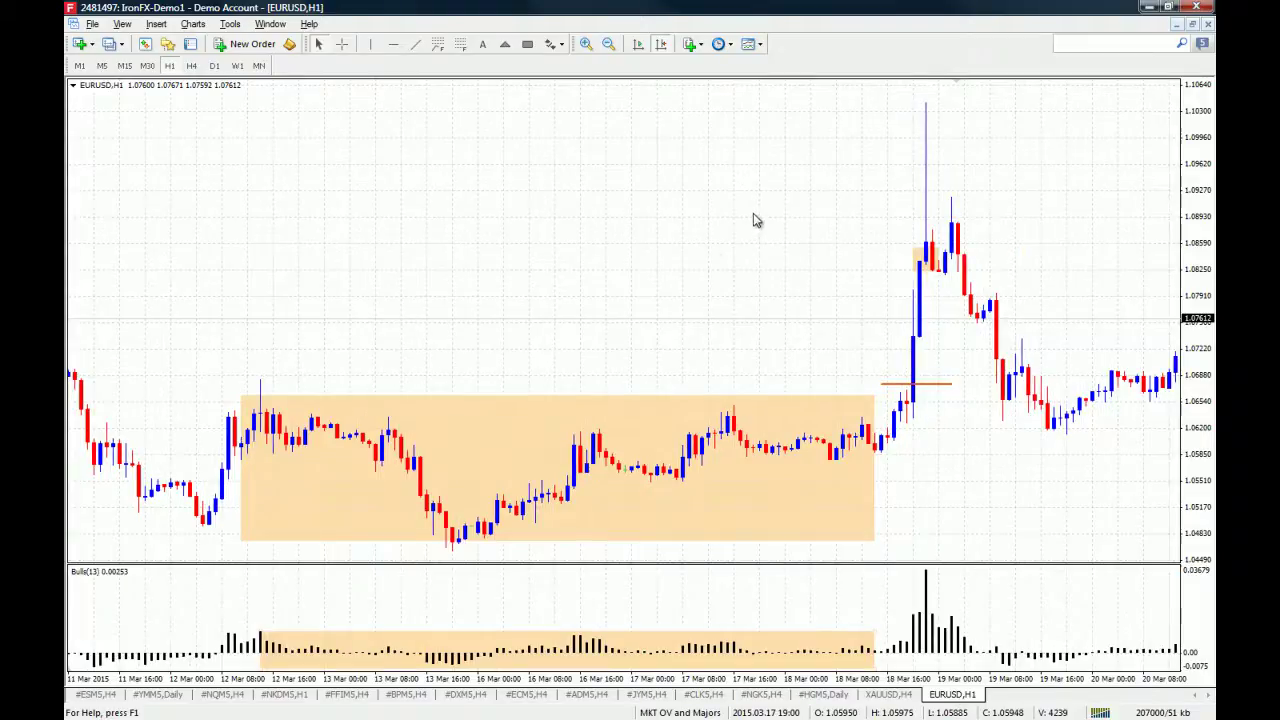
# Step: Scroll the chart forward to late March and inspect prices with the crosshair
pyautogui.scroll(-10, 757, 220)
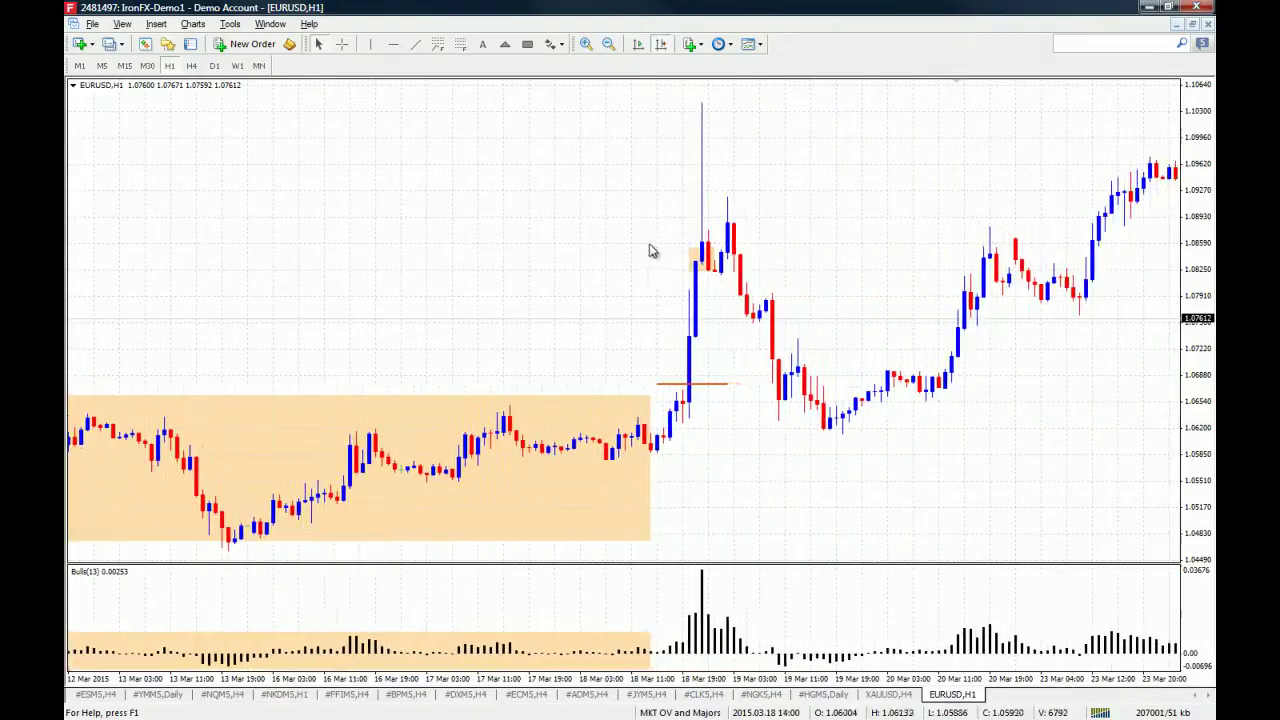
pyautogui.scroll(-1, 905, 198)
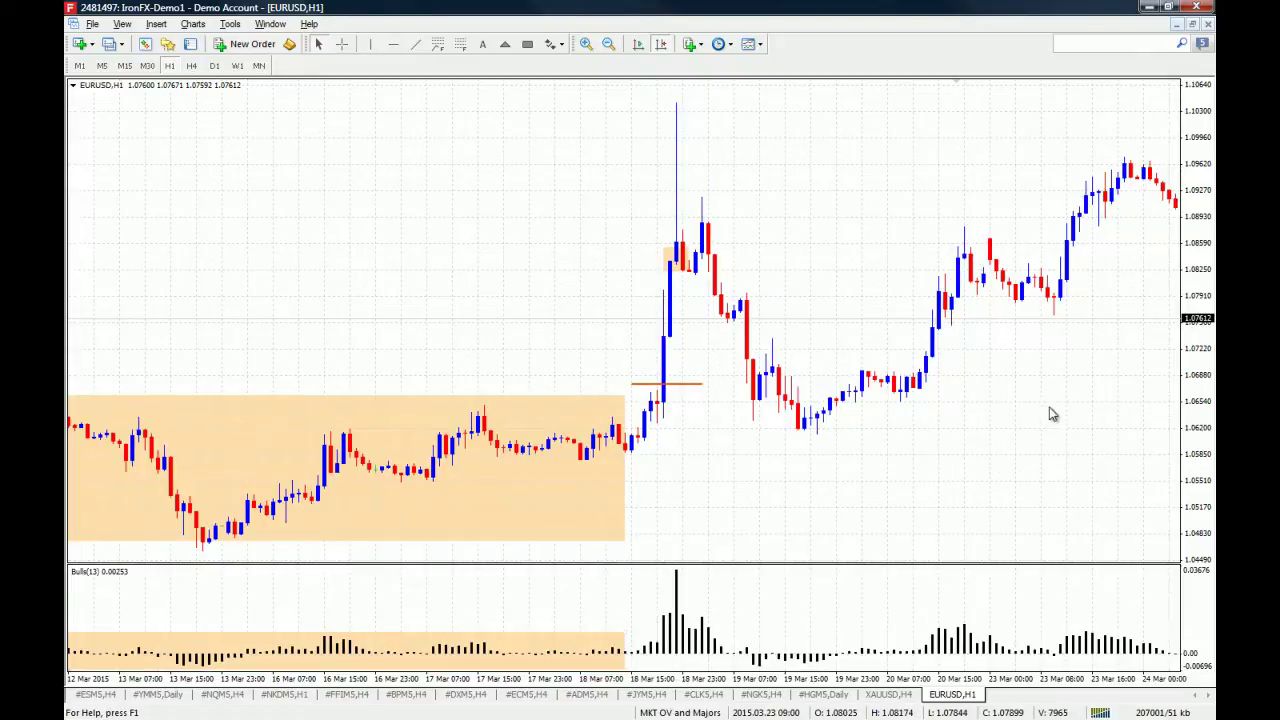
pyautogui.scroll(-10, 1050, 425)
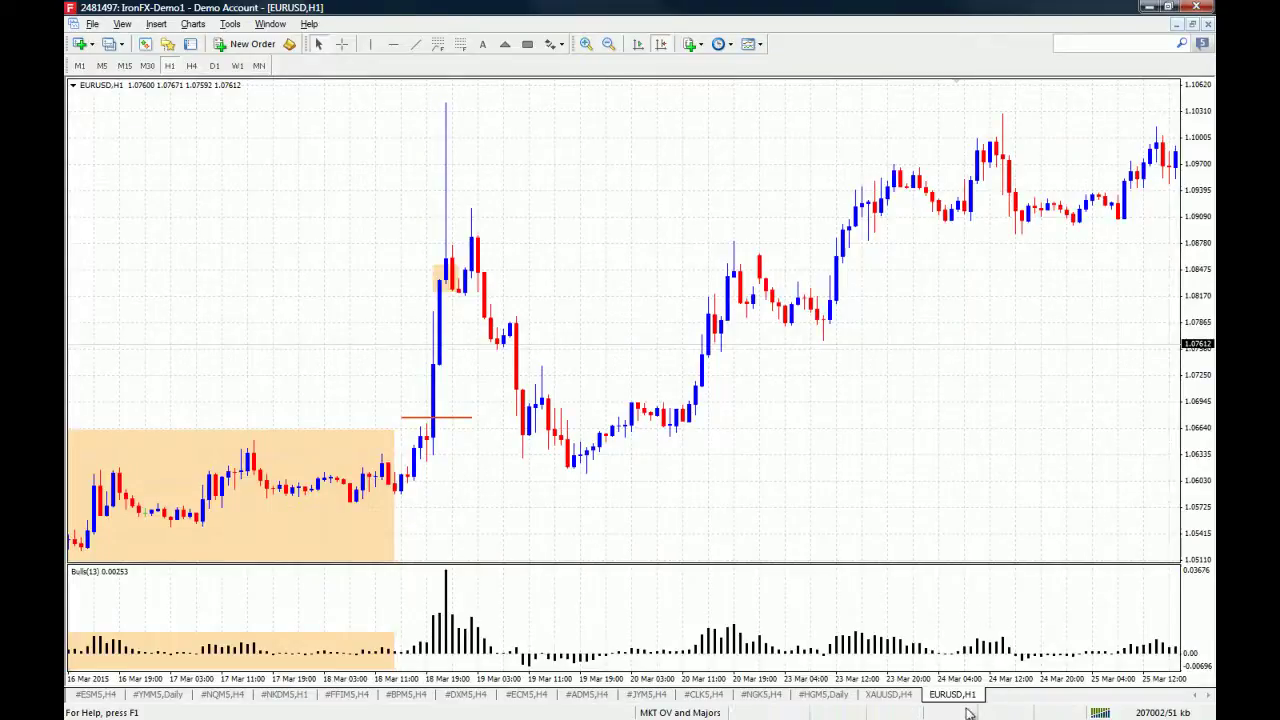
pyautogui.middleClick(700, 420)
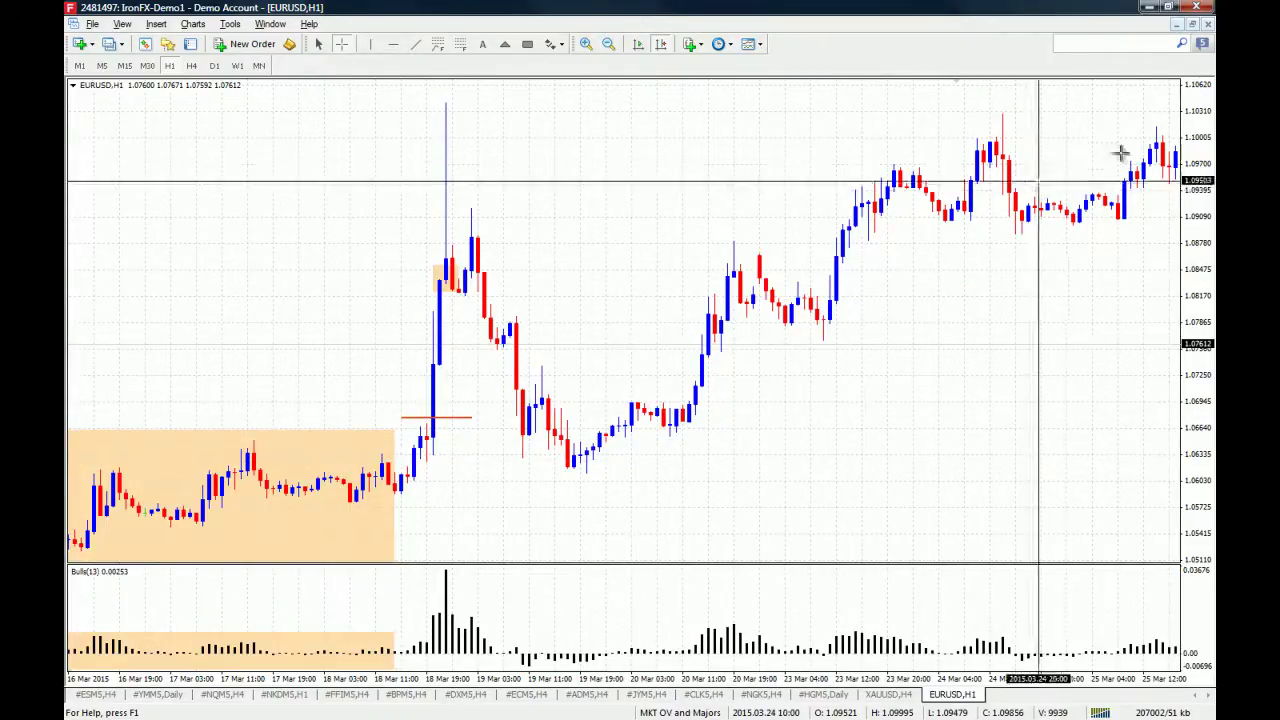
# Step: Box the 24 March range with rectangles on the price chart and in the Bulls pane
pyautogui.click(505, 47)
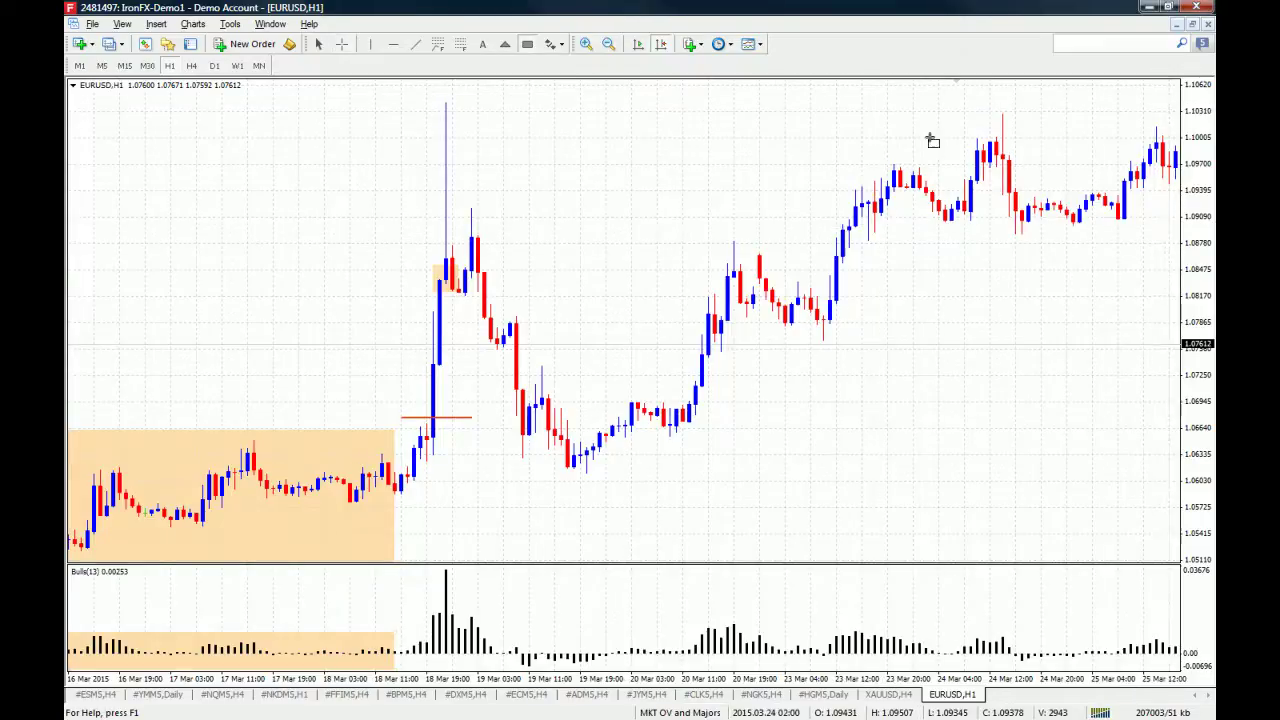
pyautogui.moveTo(1022, 207)
pyautogui.mouseDown()
pyautogui.moveTo(1170, 236)
pyautogui.moveTo(1130, 230)
pyautogui.mouseUp()
pyautogui.click(525, 45)
pyautogui.moveTo(1040, 645); pyautogui.dragTo(1118, 668)
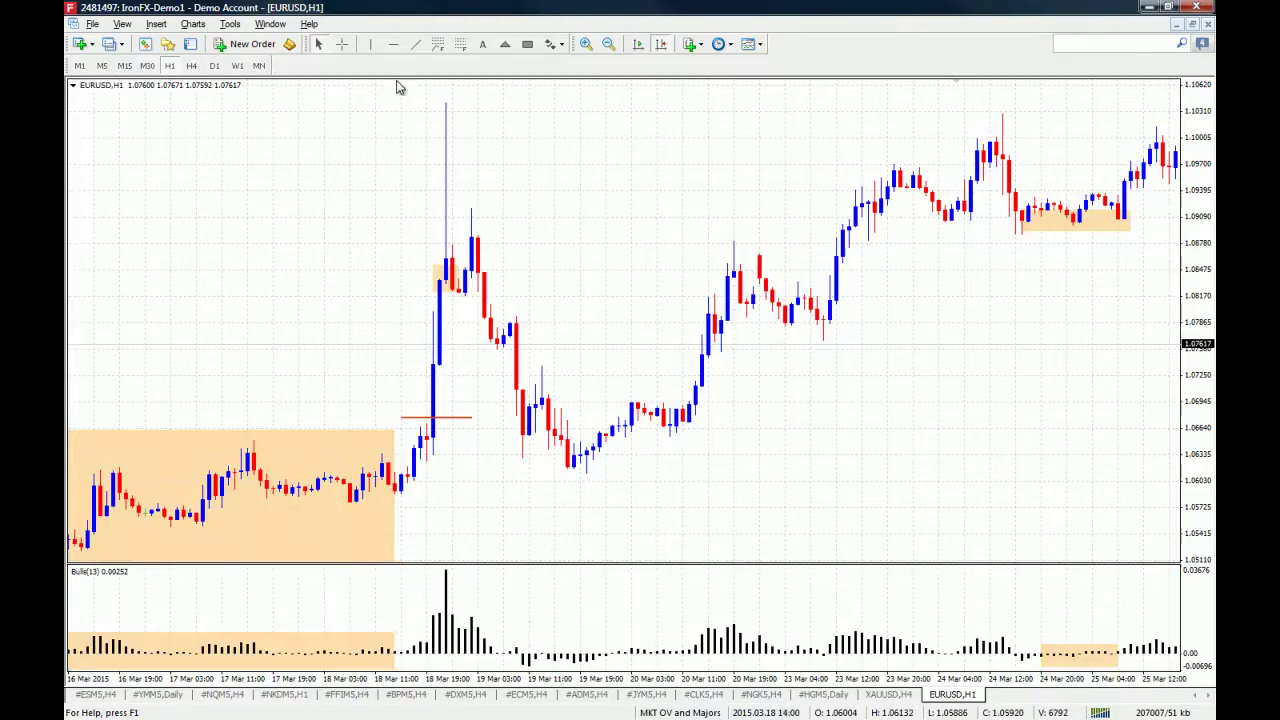
# Step: Place vertical lines at 20 March 10:00 and 23 March 10:00
pyautogui.click(370, 44)
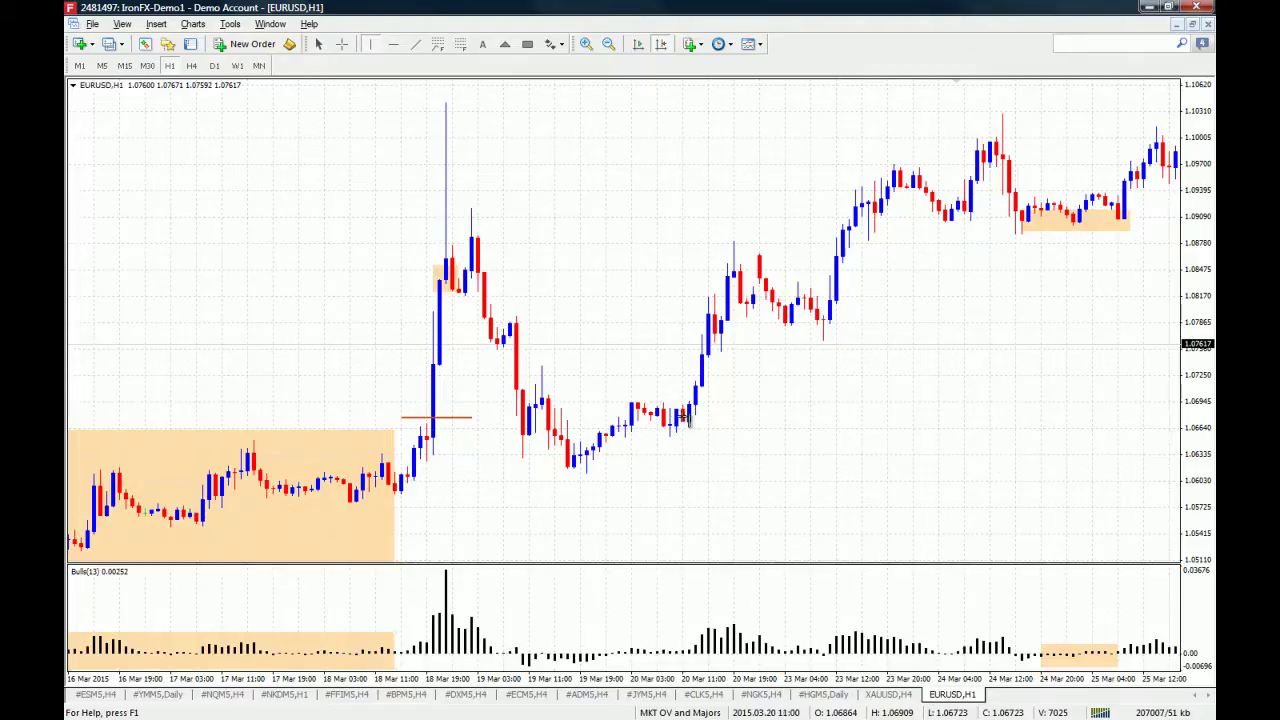
pyautogui.click(676, 417)
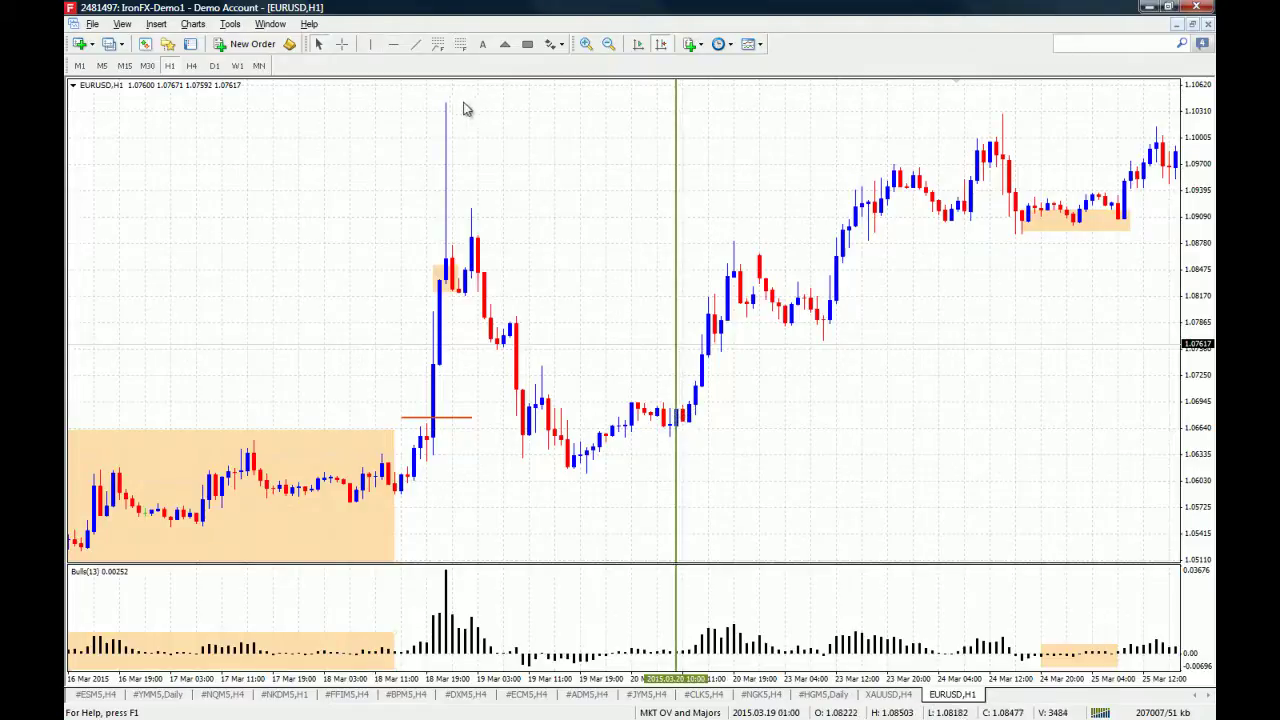
pyautogui.click(370, 44)
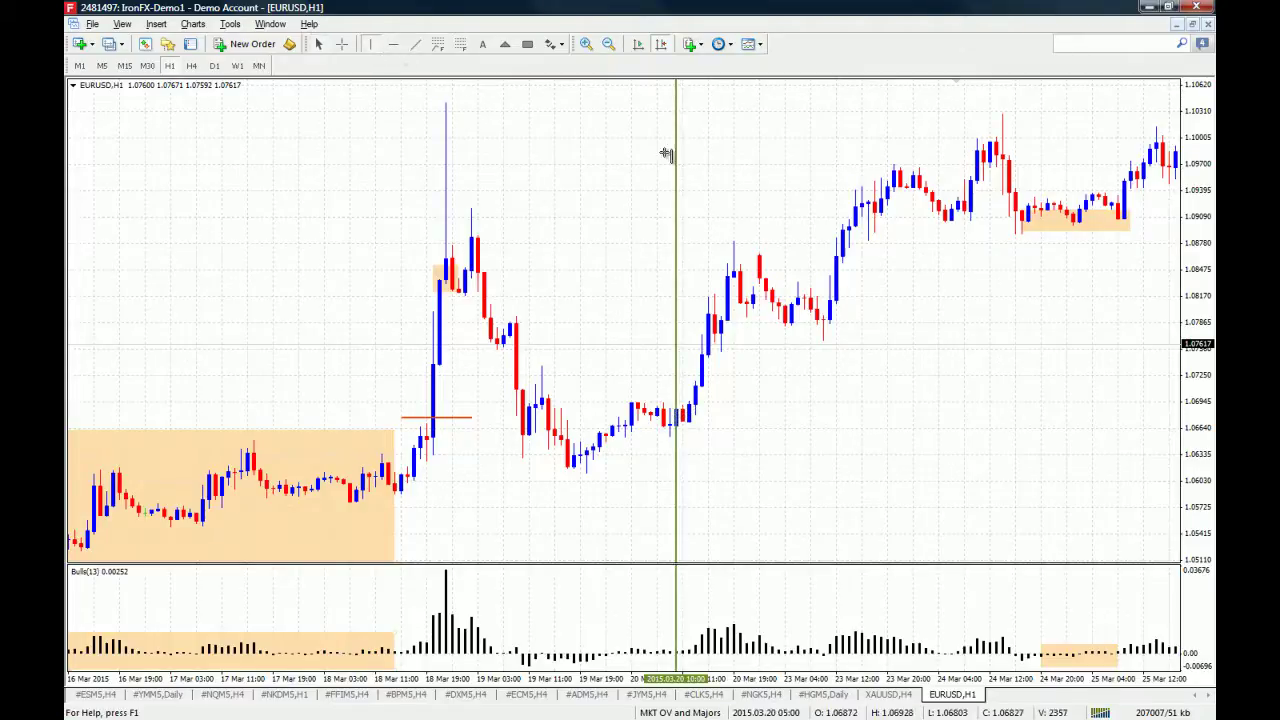
pyautogui.click(823, 312)
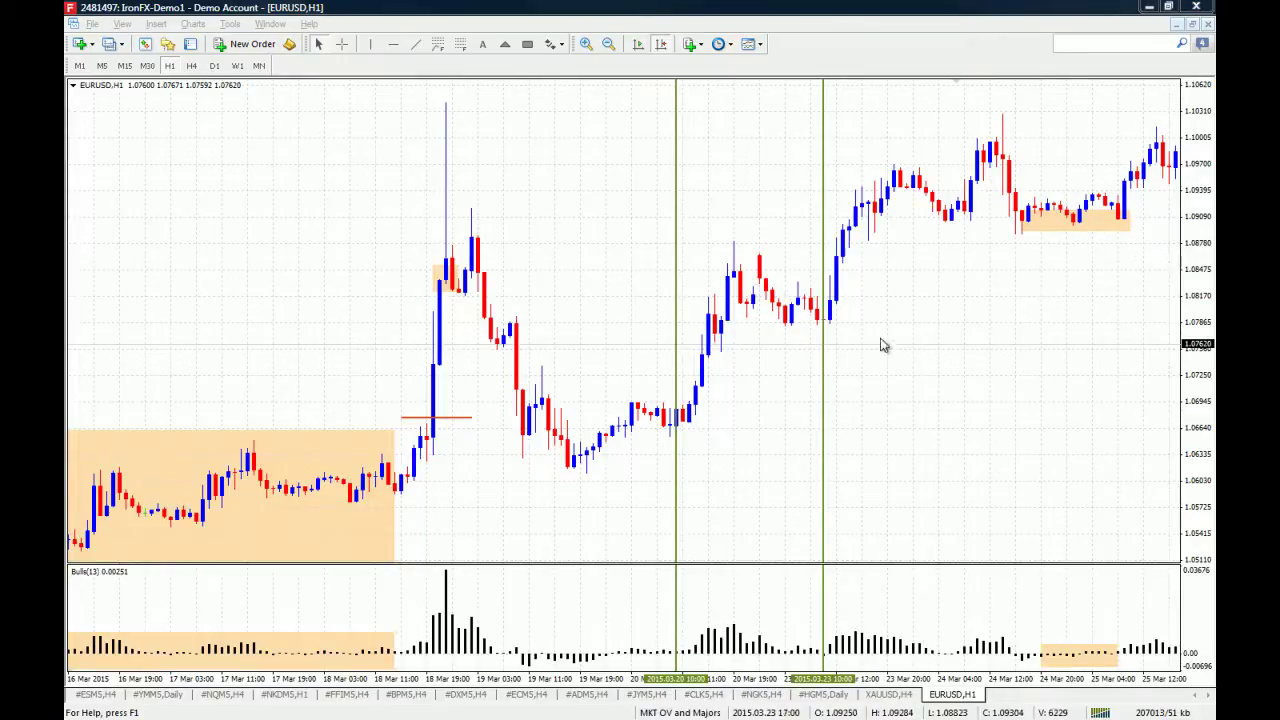
pyautogui.middleClick(777, 420)
pyautogui.moveTo(594, 461); pyautogui.dragTo(1078, 233)
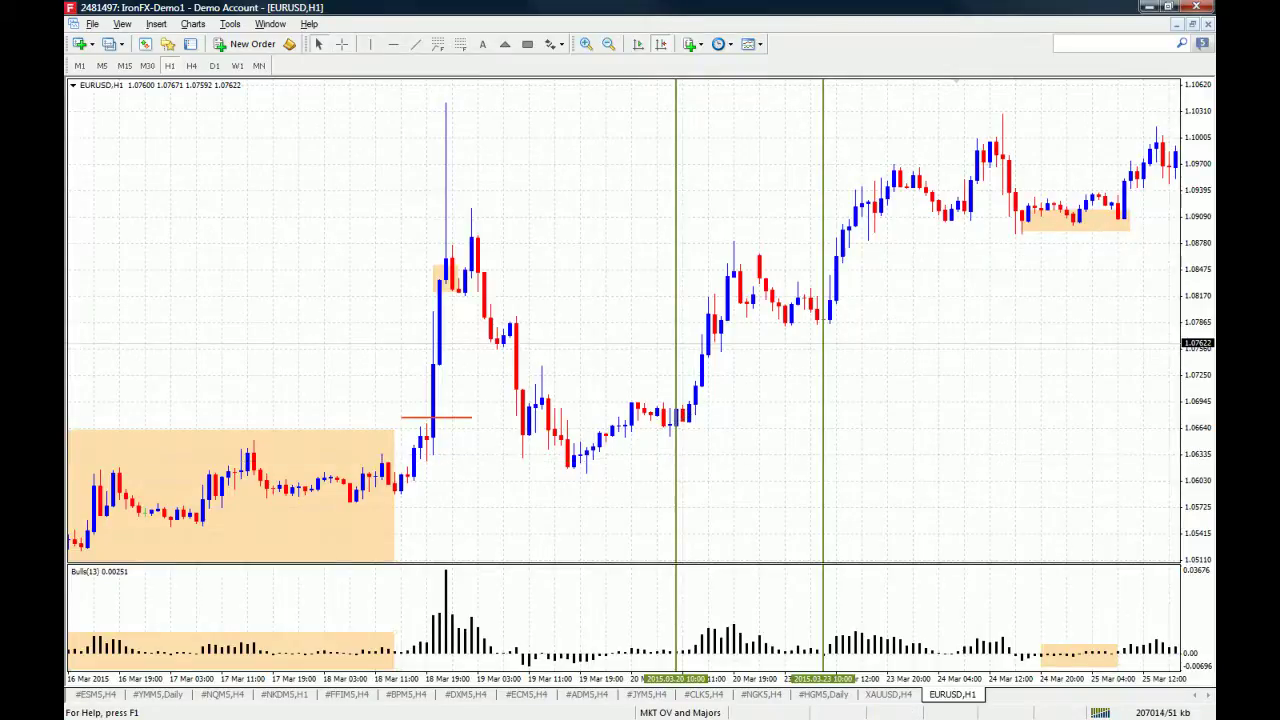